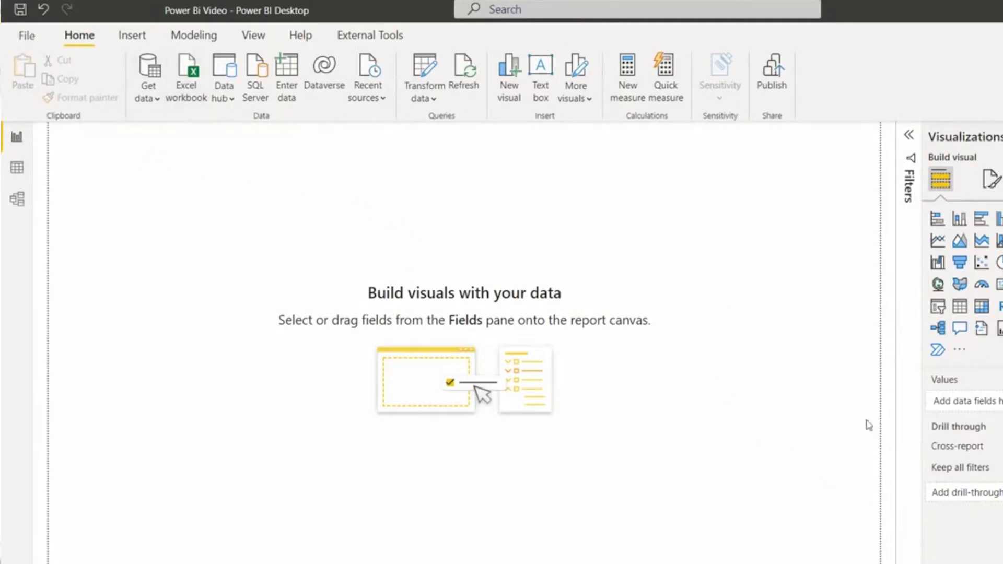
# Step: Check the financials data, then add a stacked bar chart on Page 1 and enlarge it
pyautogui.click(17, 170)
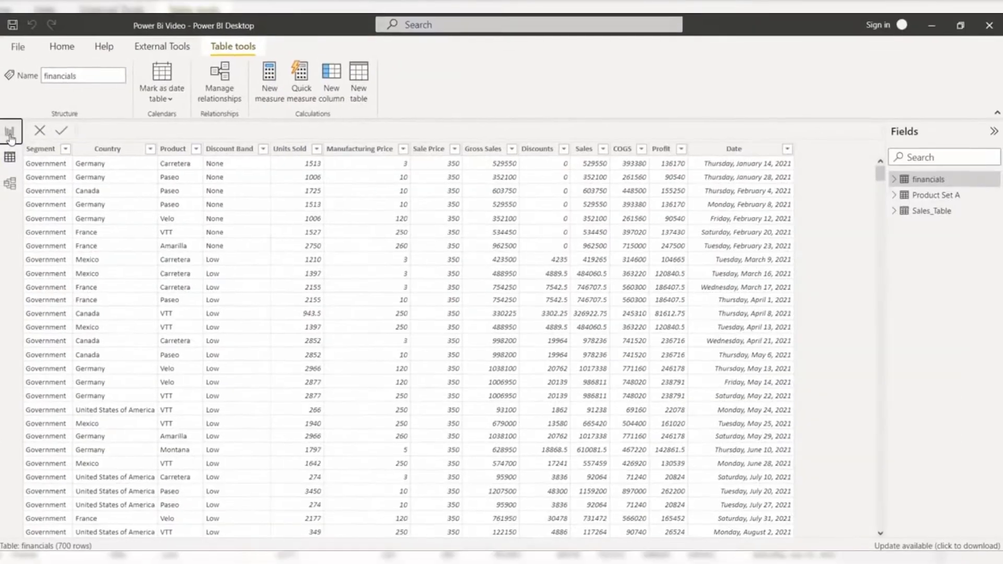
pyautogui.click(17, 137)
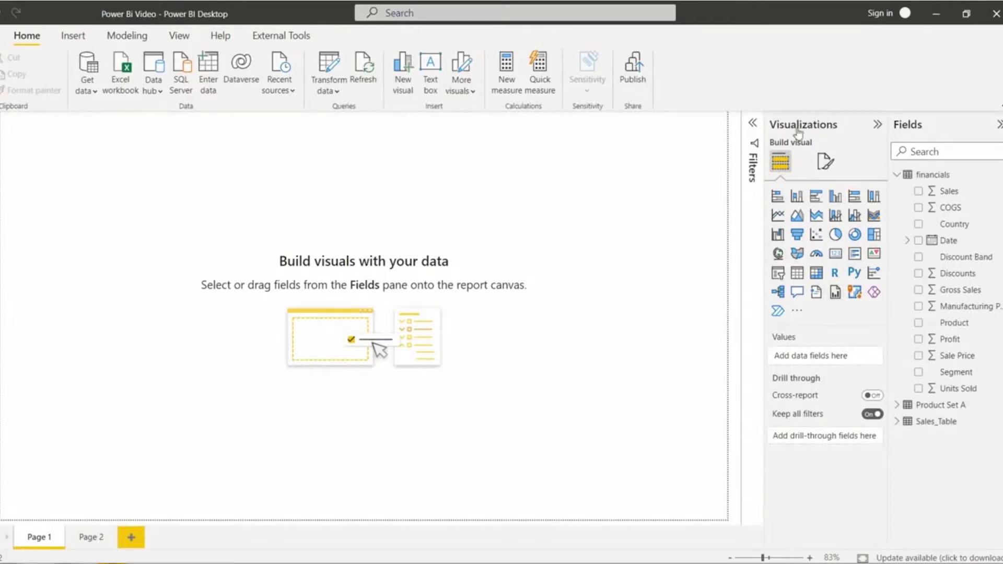
pyautogui.click(777, 197)
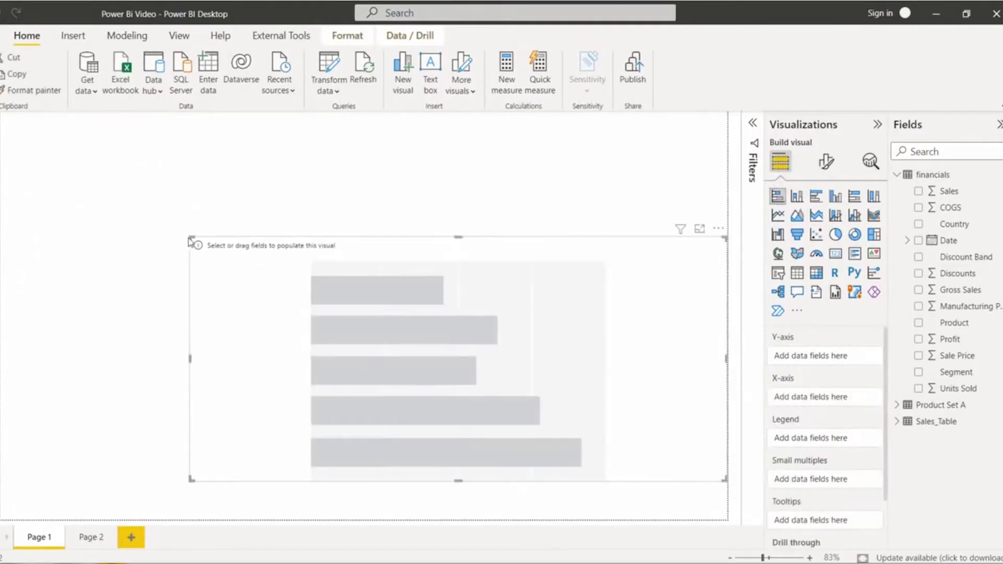
pyautogui.moveTo(191, 238); pyautogui.dragTo(54, 182)
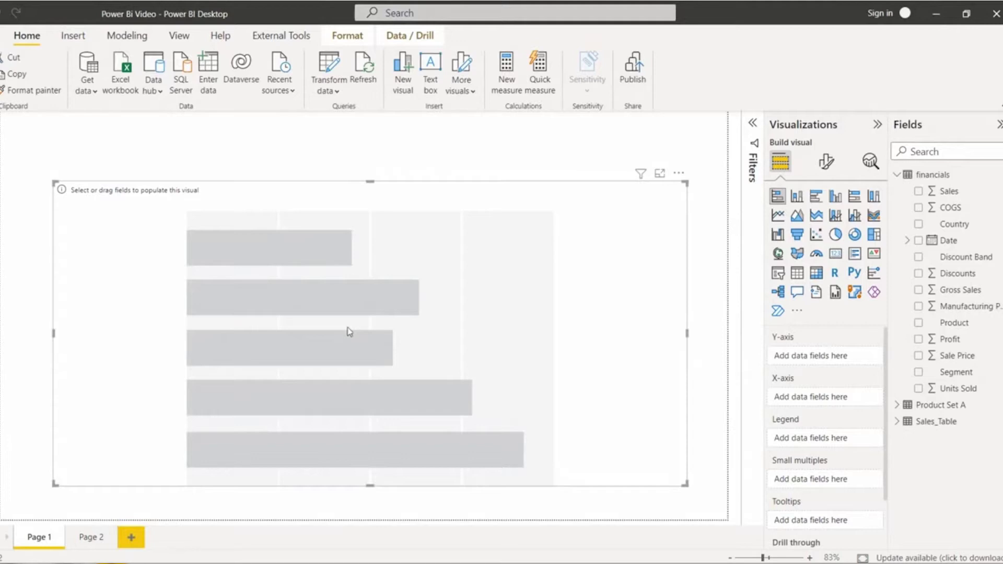
pyautogui.moveTo(349, 331); pyautogui.dragTo(331, 314)
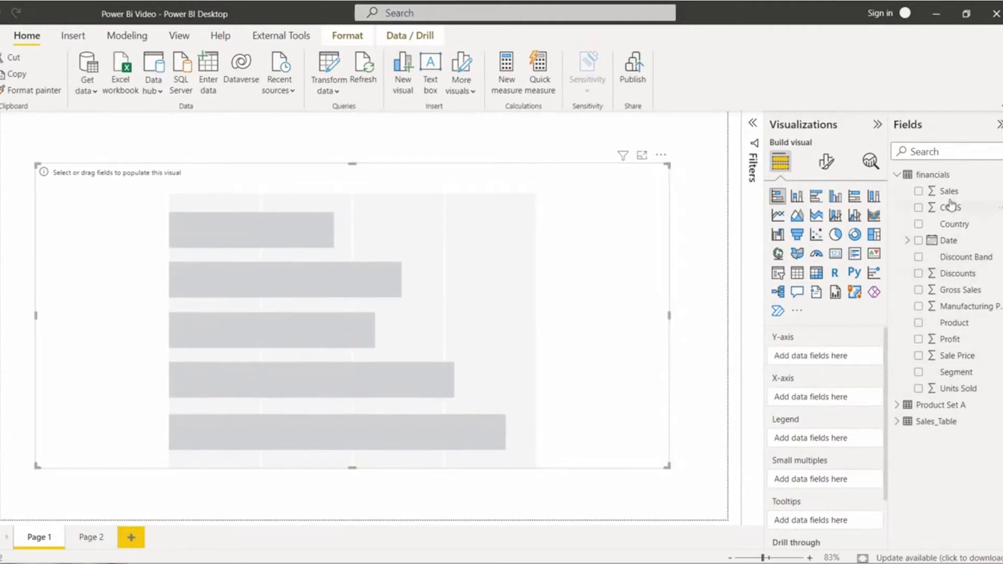
# Step: Plot Sales on the X-axis by Product on the Y-axis, and make the chart taller
pyautogui.click(948, 191)
pyautogui.moveTo(954, 323); pyautogui.dragTo(842, 359)
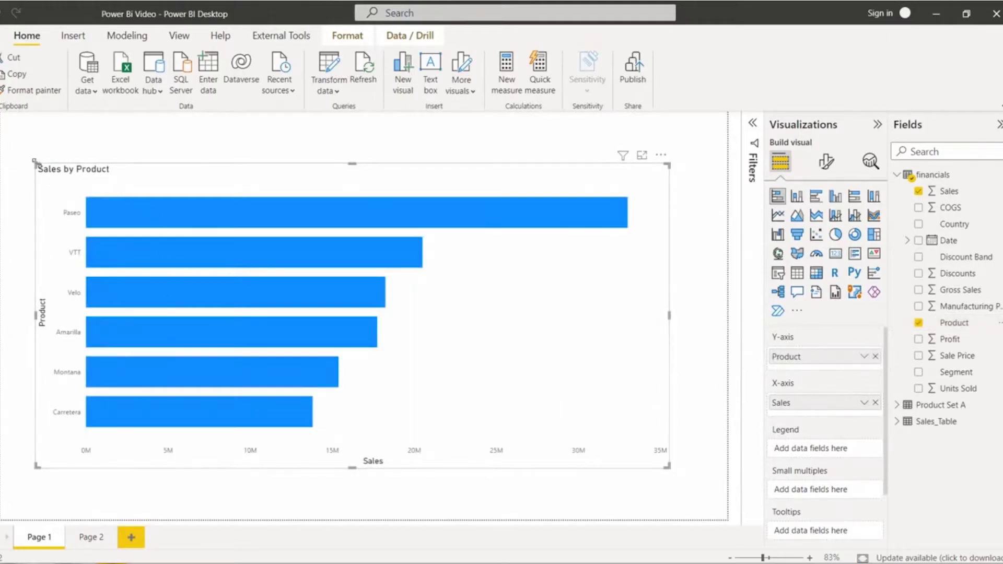
pyautogui.moveTo(37, 163); pyautogui.dragTo(37, 140)
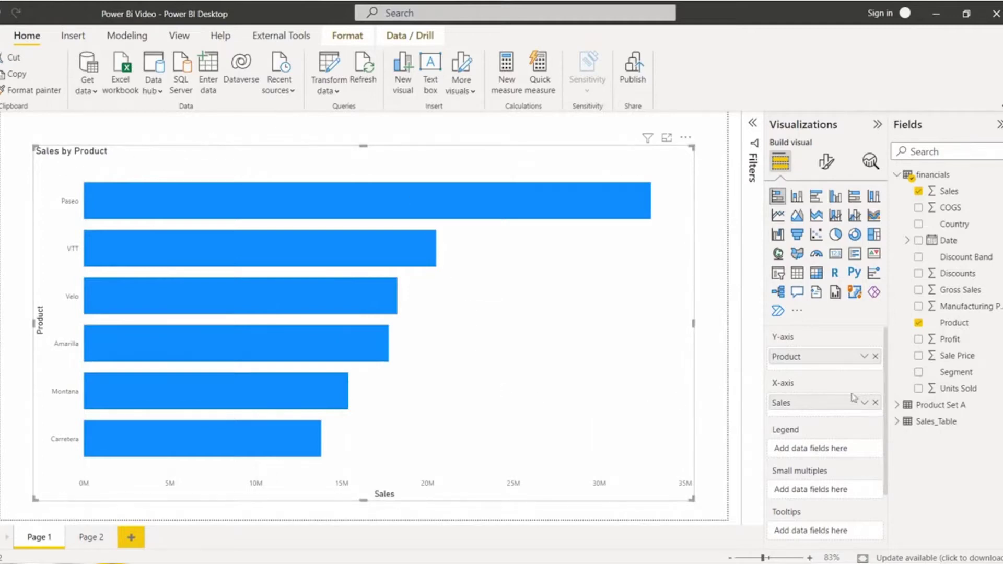
# Step: Stack Profit with Sales in the X-axis and enlarge the chart, then check the bar values
pyautogui.moveTo(948, 341); pyautogui.dragTo(830, 418)
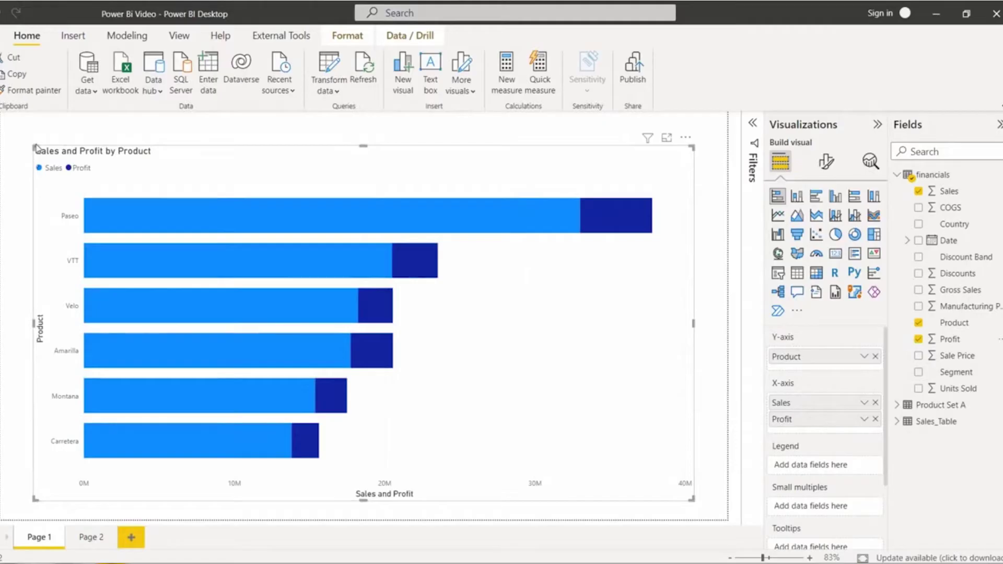
pyautogui.moveTo(32, 145); pyautogui.dragTo(11, 132)
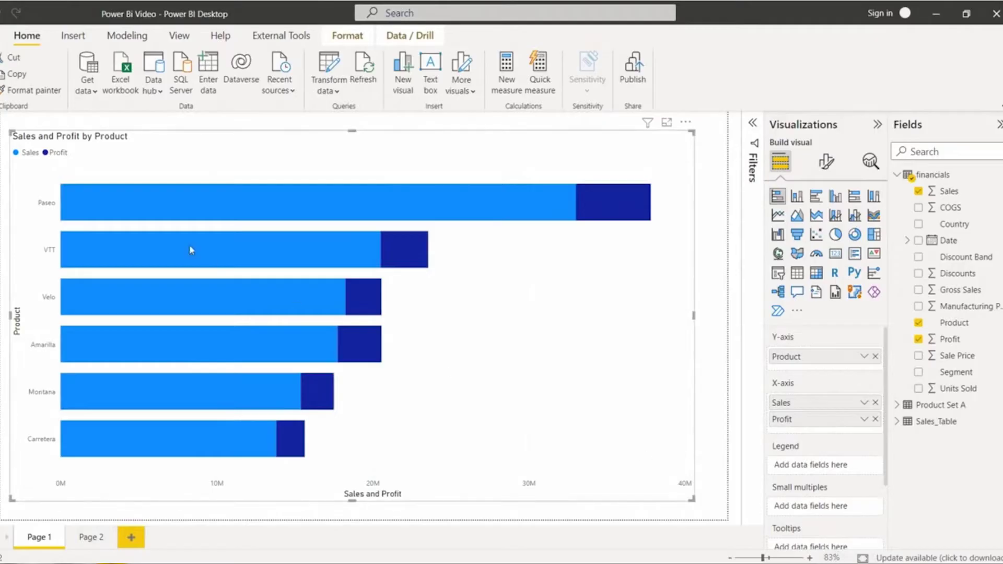
pyautogui.moveTo(137, 194)
pyautogui.moveTo(618, 206)
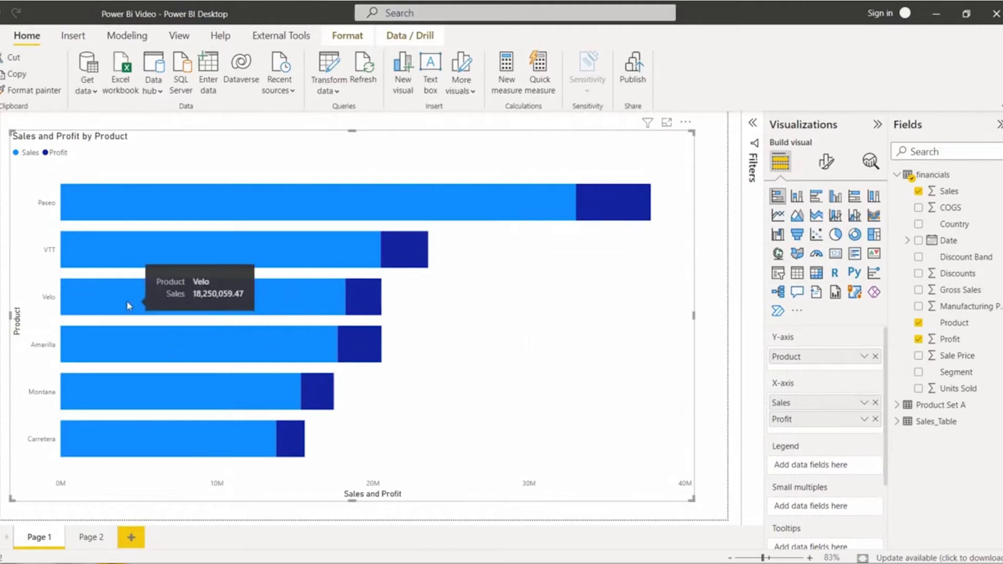
pyautogui.moveTo(351, 307)
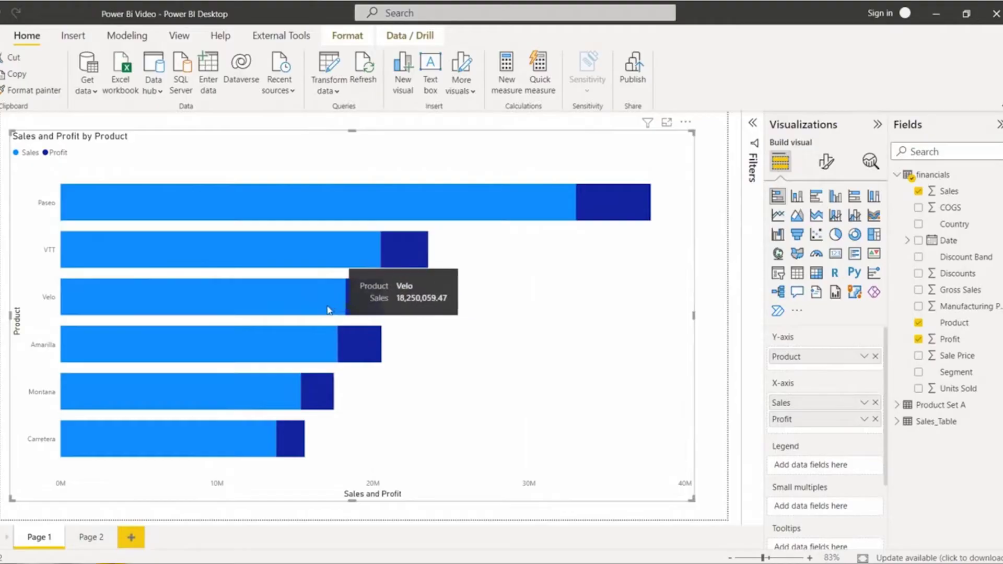
pyautogui.moveTo(137, 438)
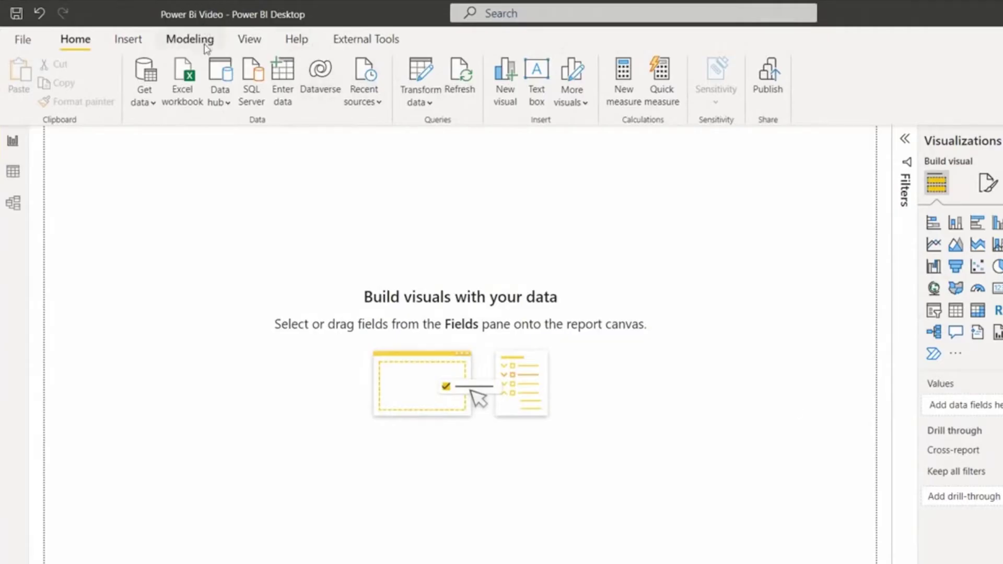
# Step: Create the measure Average = AVERAGEX(financials, financials[ Sales]+financials[COGS]) via Modeling > New measure
pyautogui.click(190, 40)
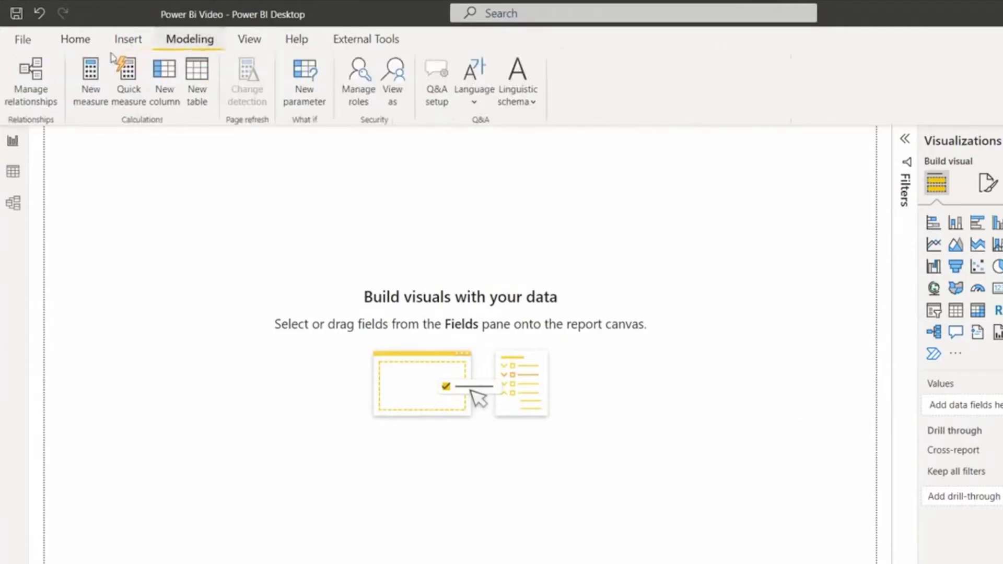
pyautogui.click(92, 80)
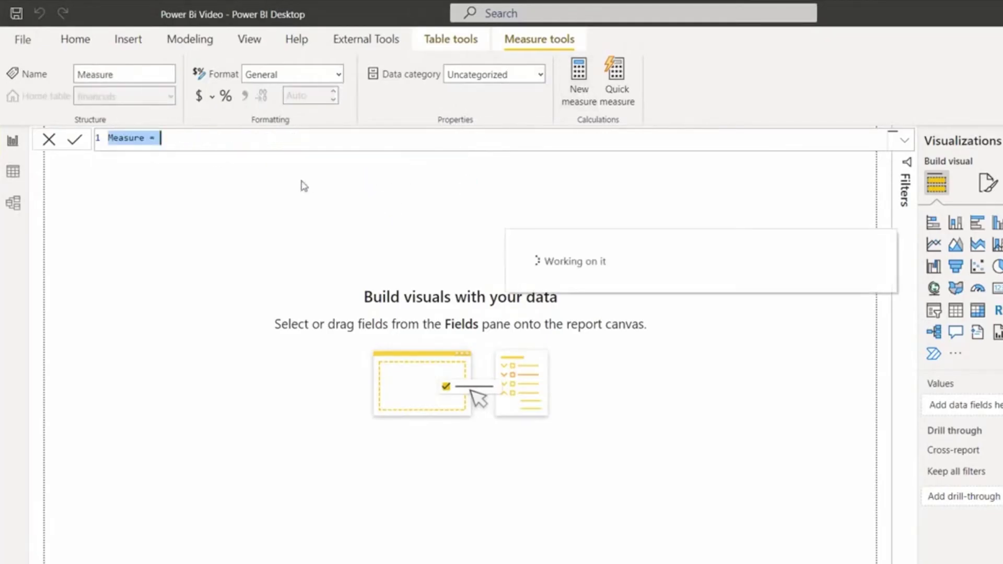
pyautogui.click(136, 138)
pyautogui.doubleClick(134, 138)
pyautogui.write('Average = AVERAGEX(')
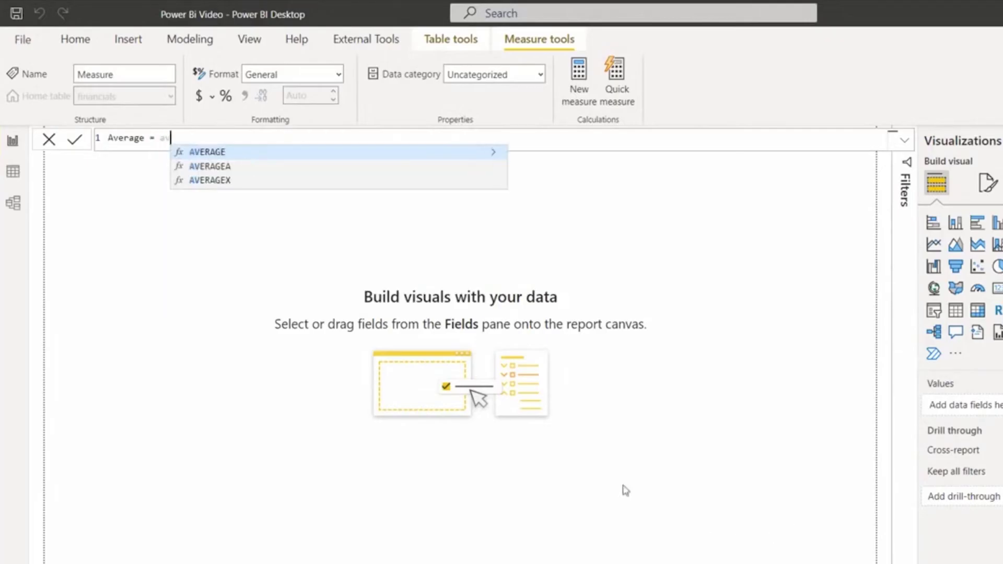
pyautogui.write('financials')
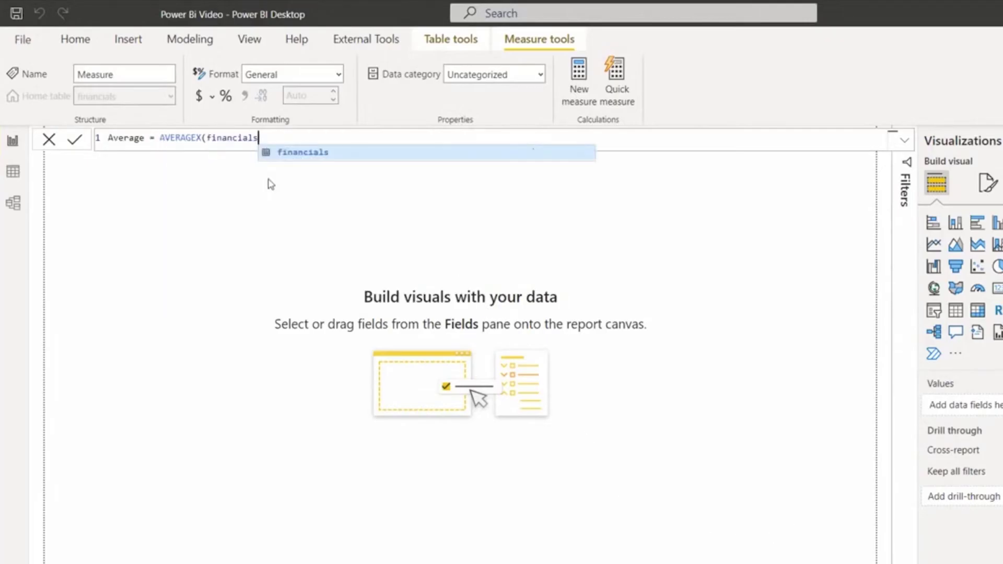
pyautogui.write(',')
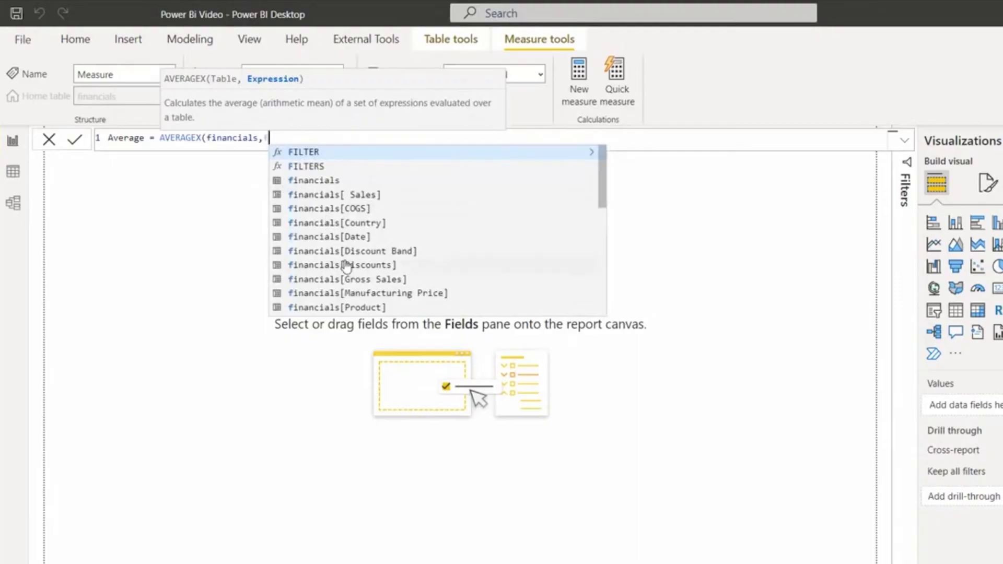
pyautogui.click(358, 196)
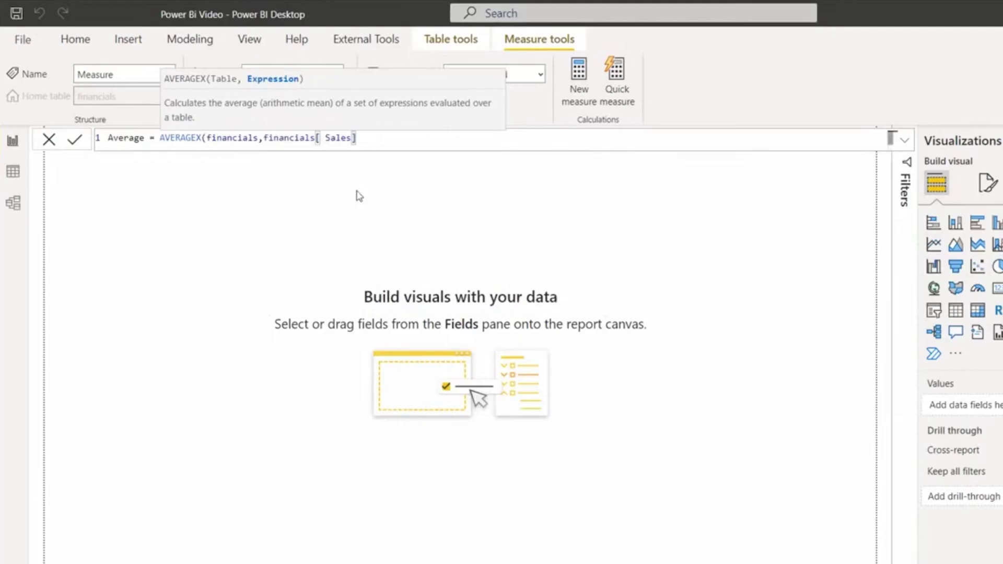
pyautogui.write('+f')
pyautogui.click(435, 213)
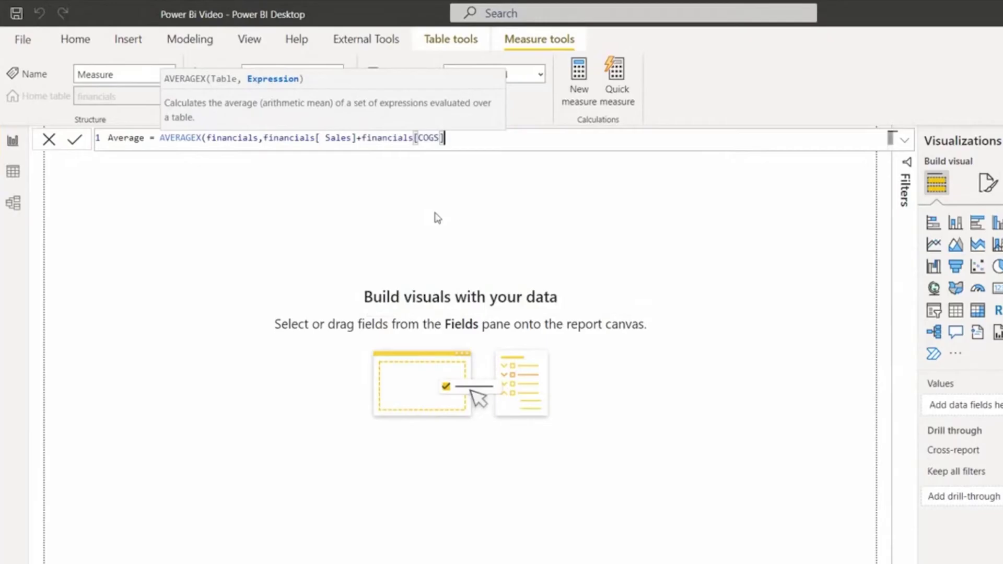
pyautogui.click(76, 138)
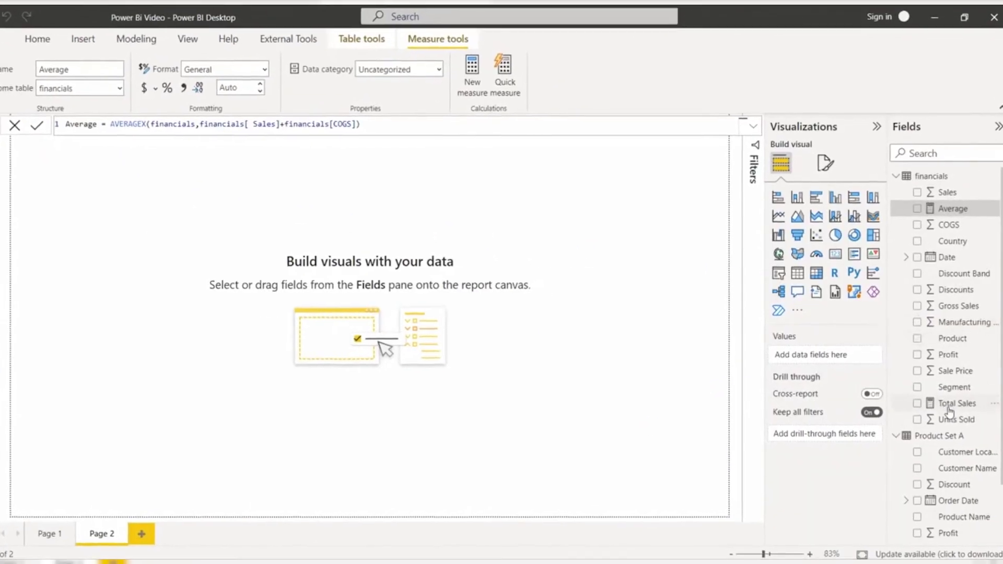
# Step: Review the Total Sales and Average measures, then insert a stacked bar chart on Page 2
pyautogui.click(950, 406)
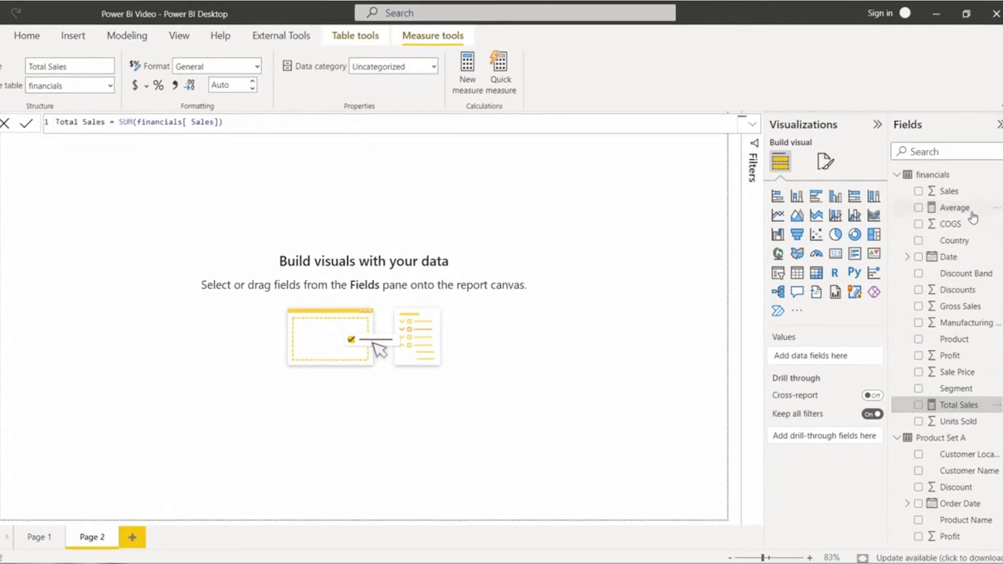
pyautogui.click(963, 209)
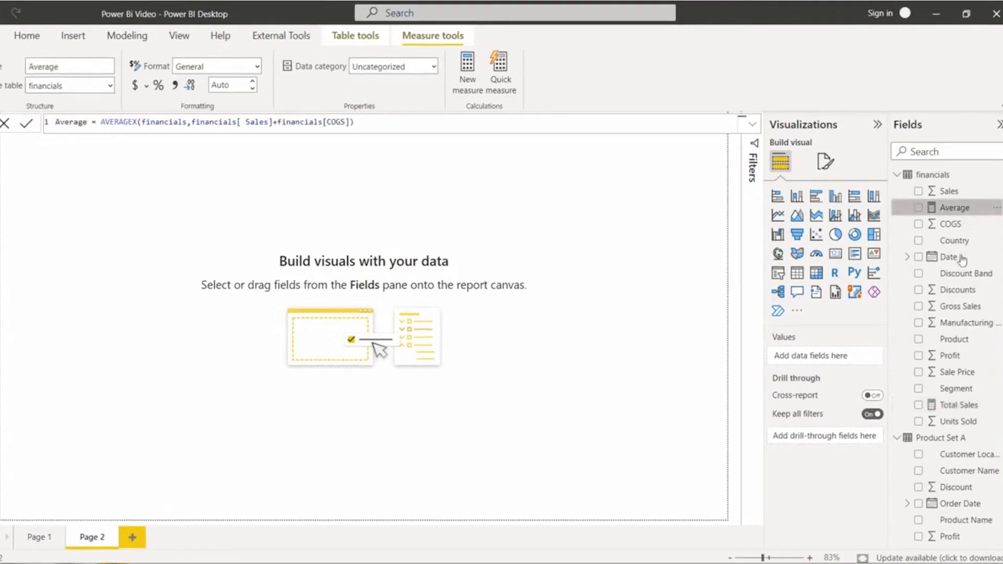
pyautogui.click(778, 197)
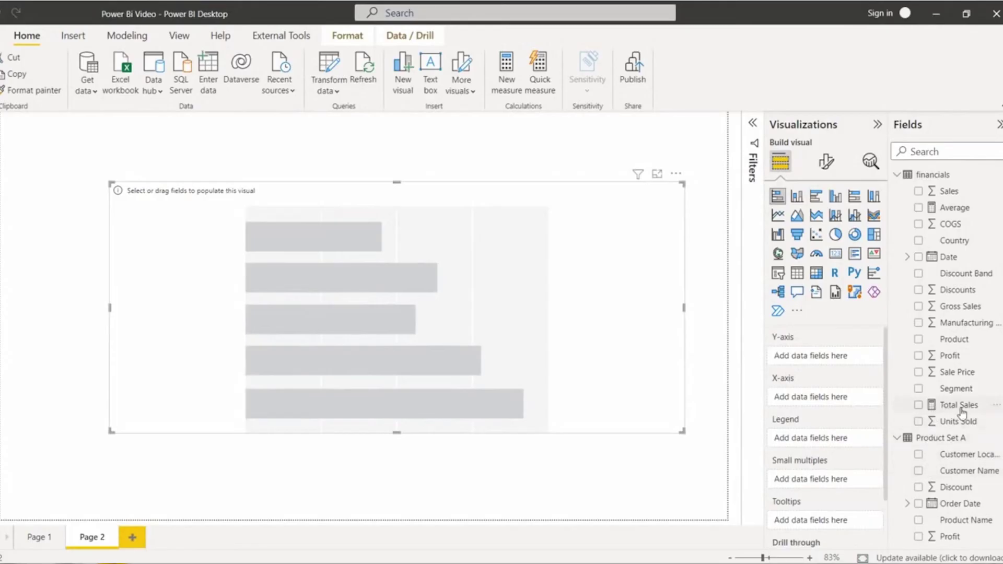
# Step: Plot Total Sales and Average by Country and enlarge the chart across the canvas
pyautogui.moveTo(944, 410); pyautogui.dragTo(861, 398)
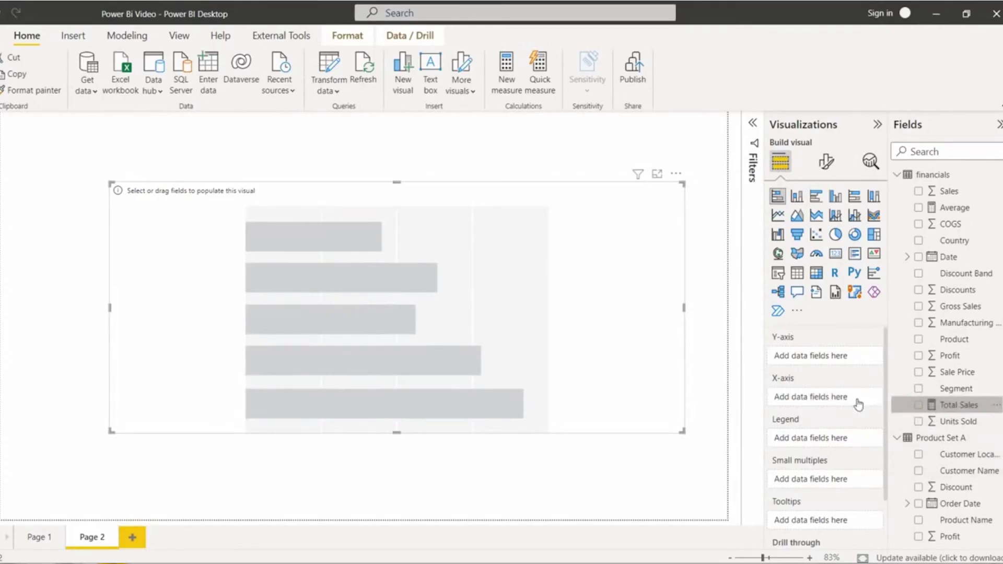
pyautogui.moveTo(939, 209); pyautogui.dragTo(818, 408)
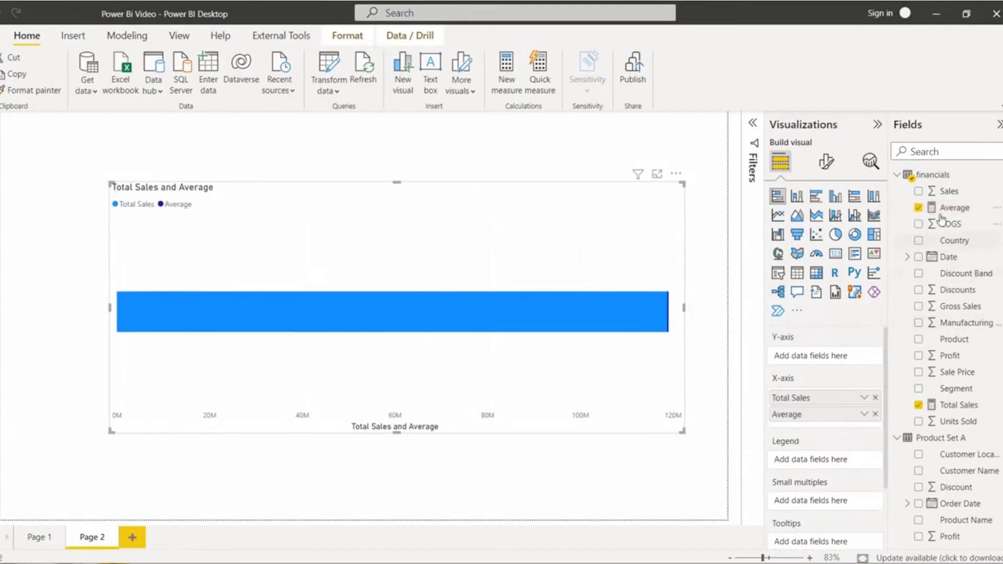
pyautogui.moveTo(953, 241); pyautogui.dragTo(827, 353)
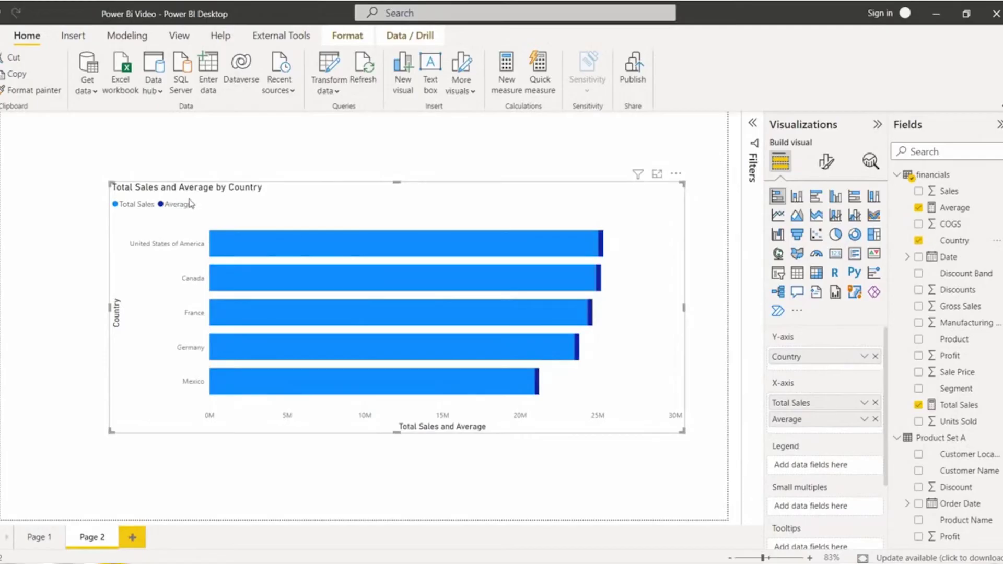
pyautogui.moveTo(110, 432); pyautogui.dragTo(51, 466)
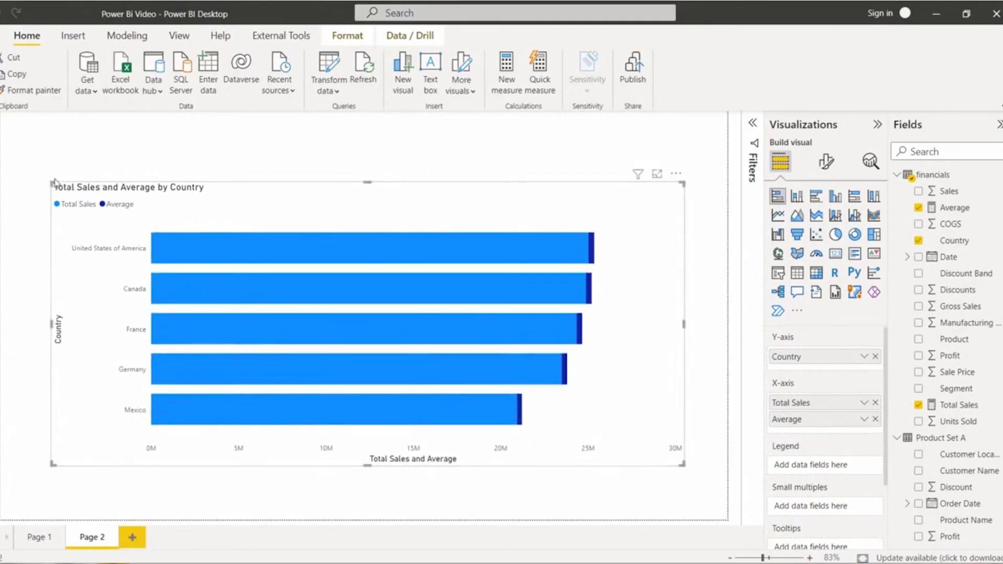
pyautogui.moveTo(52, 183); pyautogui.dragTo(48, 134)
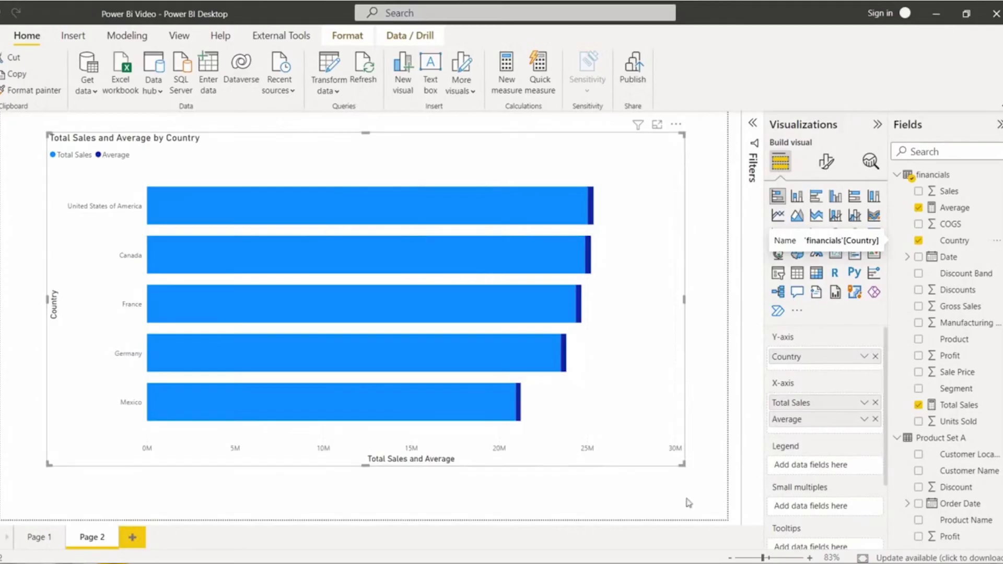
pyautogui.moveTo(303, 217)
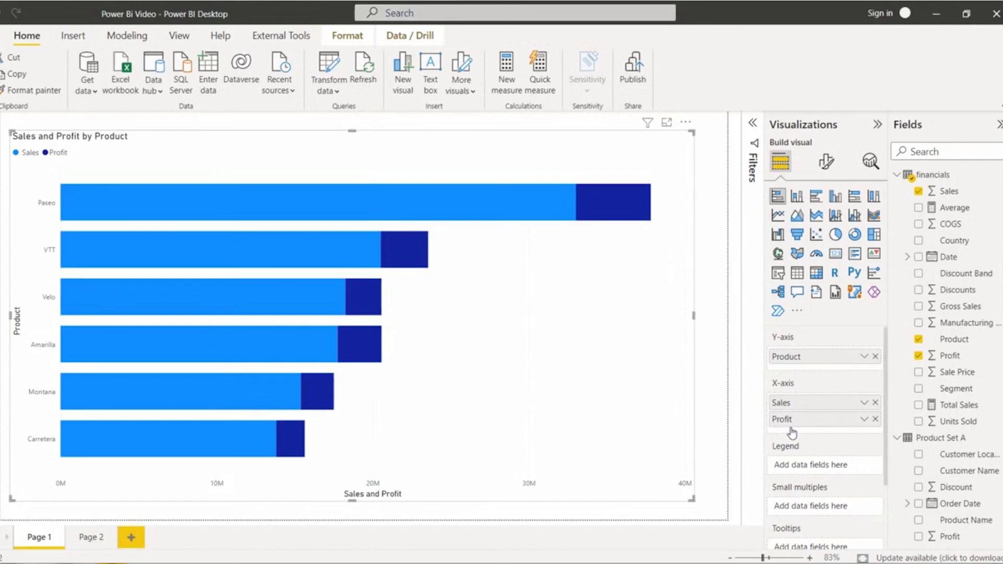
pyautogui.click(90, 538)
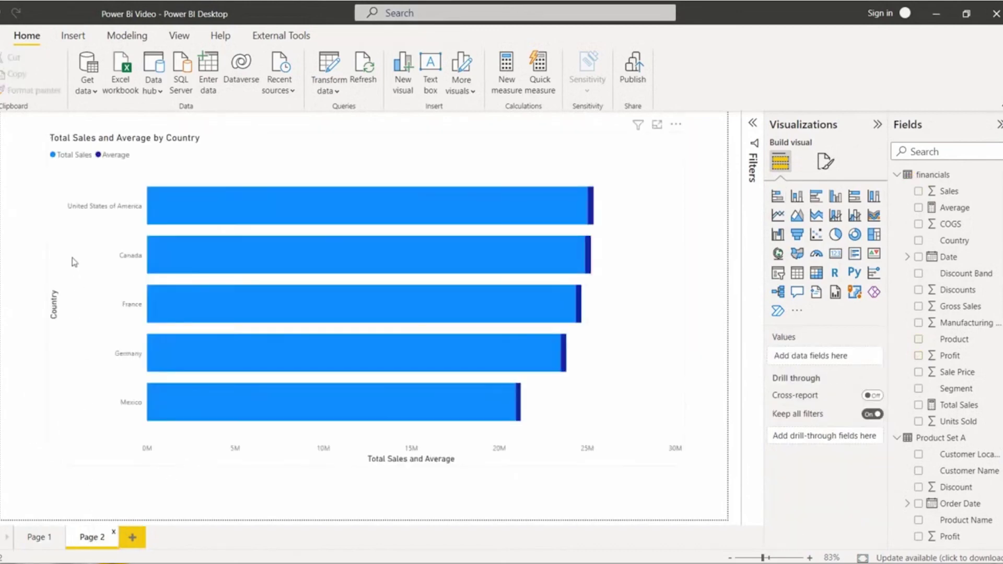
pyautogui.click(656, 277)
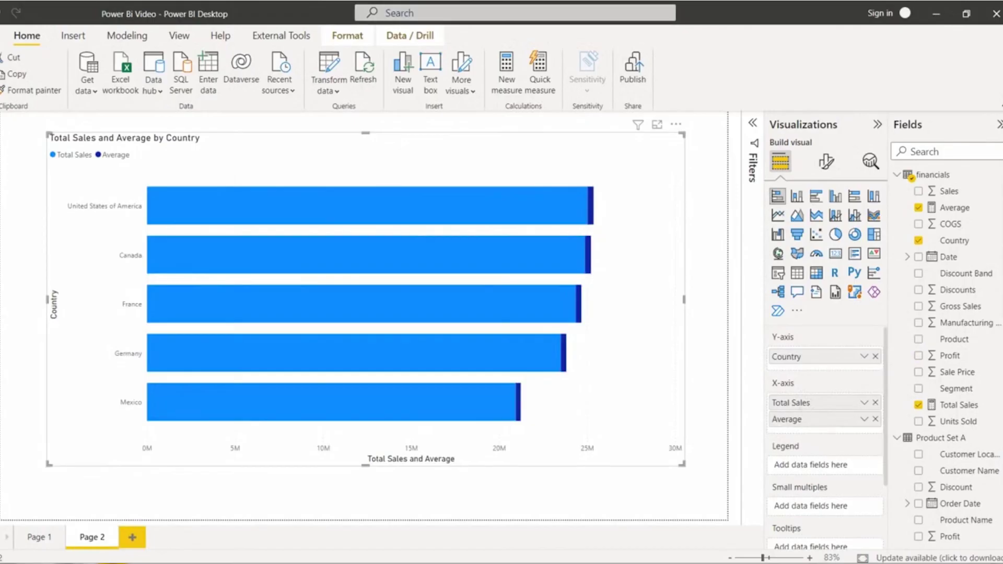